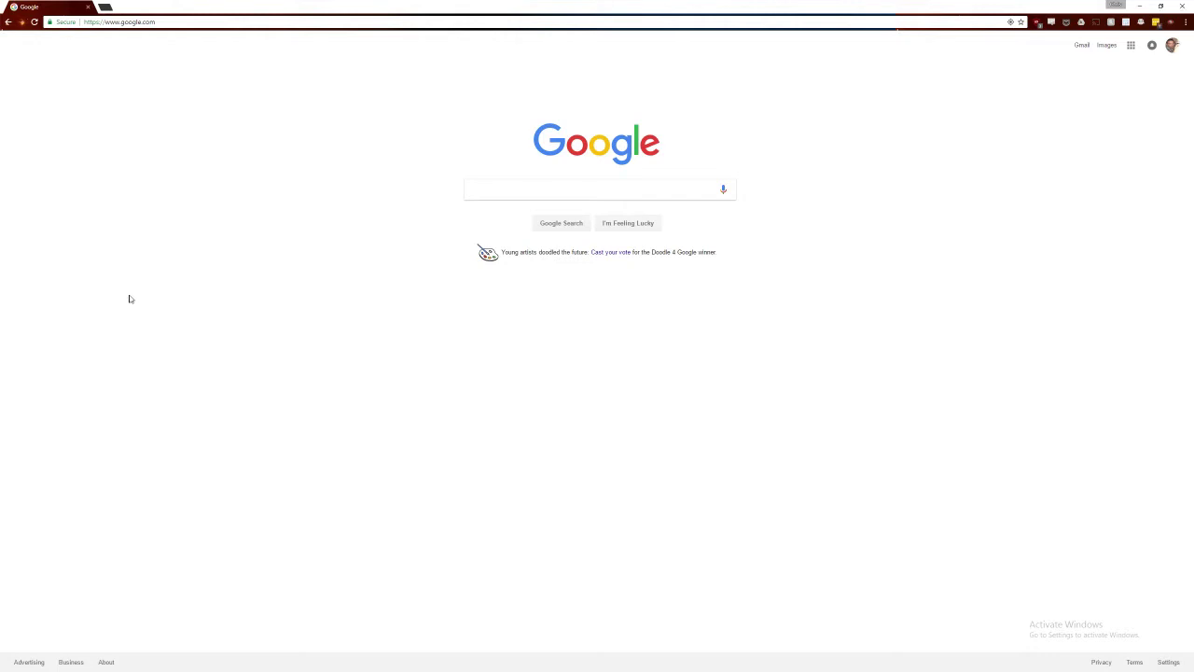
# Select the browser's web address and switch between the command window and the browser
pyautogui.click(181, 21)
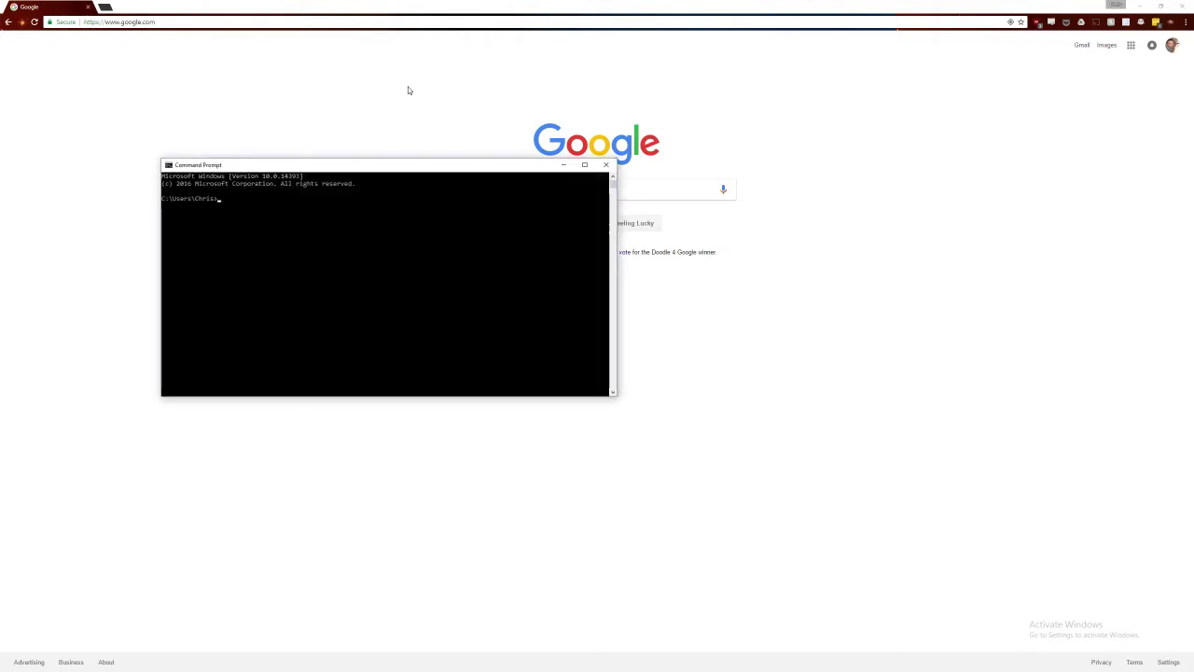
pyautogui.click(294, 206)
pyautogui.click(356, 274)
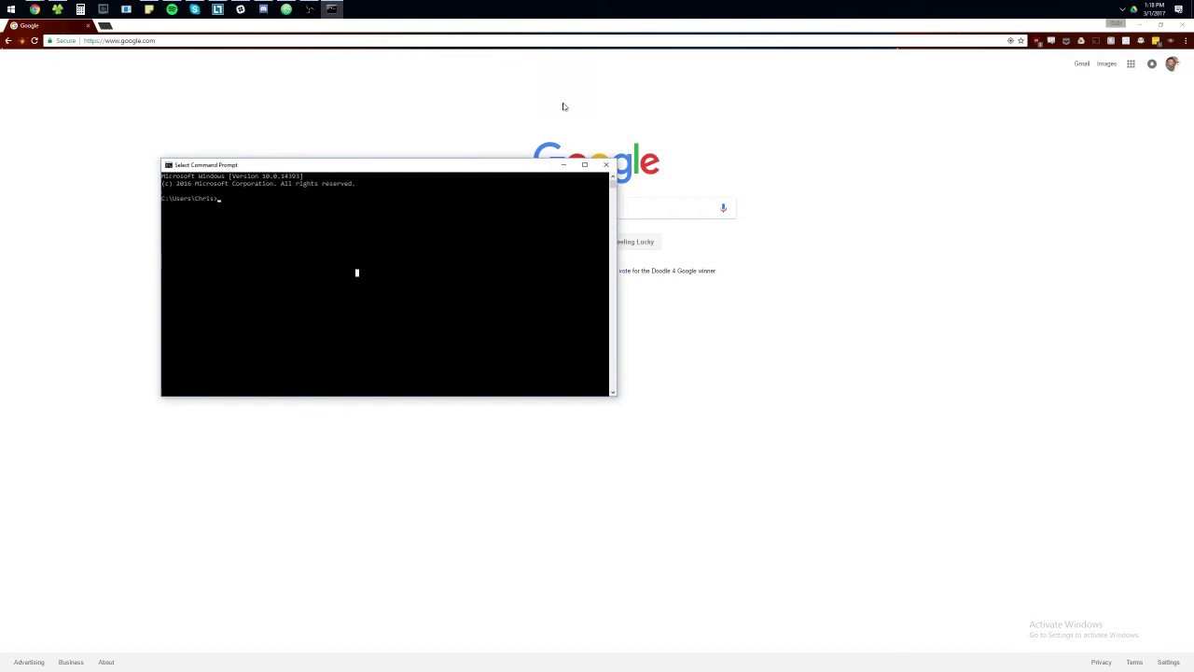
pyautogui.click(629, 93)
# Launch a new Command Prompt by searching cmd from the Start menu
pyautogui.press('super')
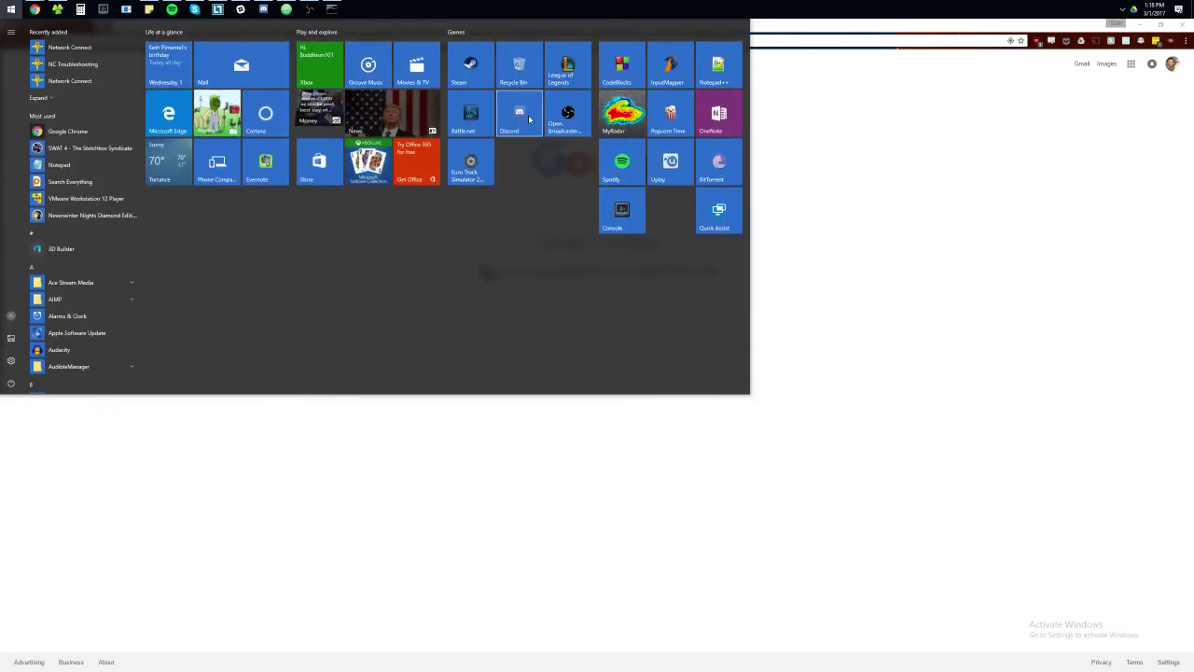
pyautogui.write('cmd')
pyautogui.press('Return')
# Run ipconfig and scroll to the Ethernet adapter's details
pyautogui.write('ip')
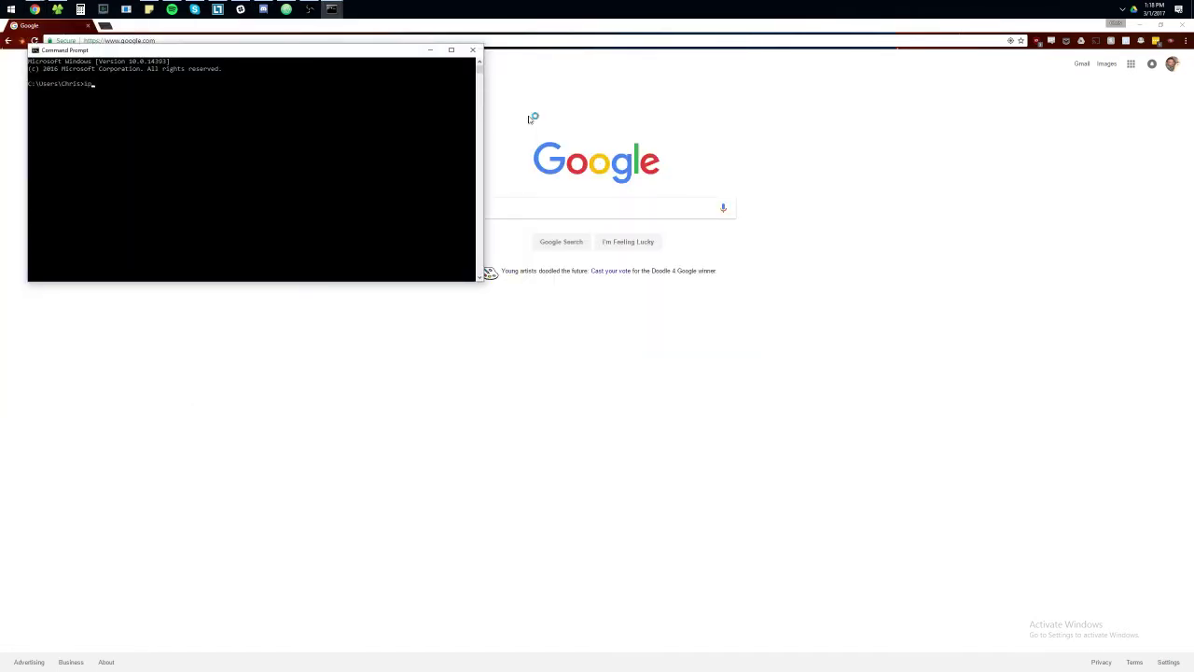
pyautogui.write('config')
pyautogui.press('Return')
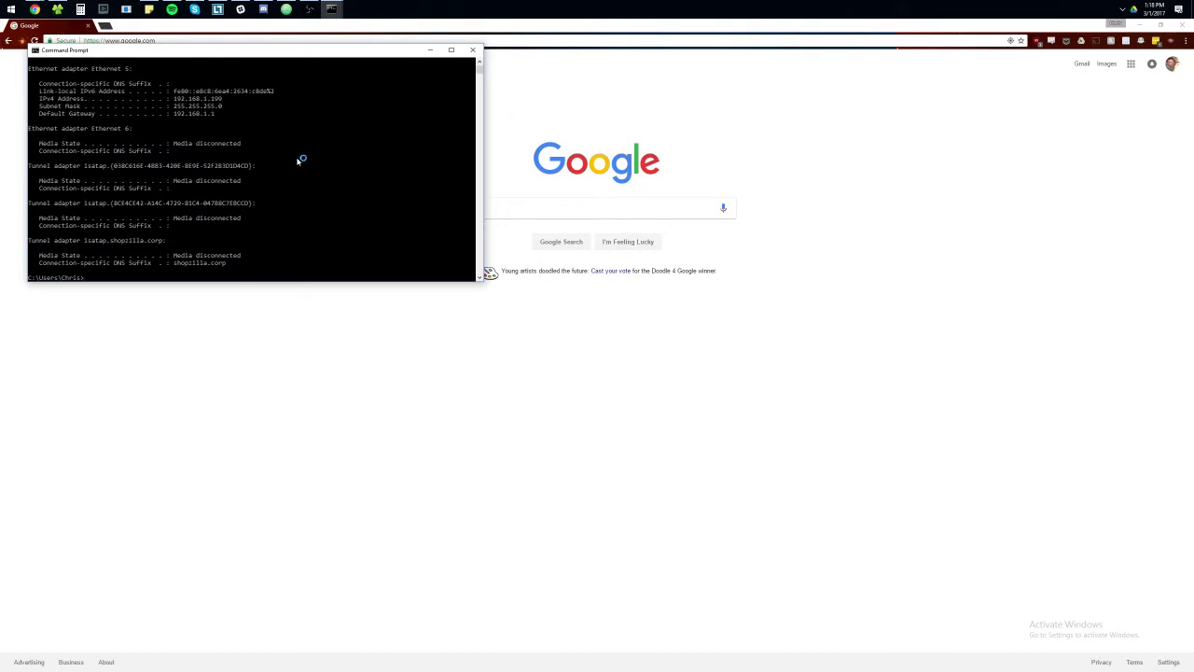
pyautogui.scroll(2, 343, 212)
pyautogui.scroll(4, 345, 212)
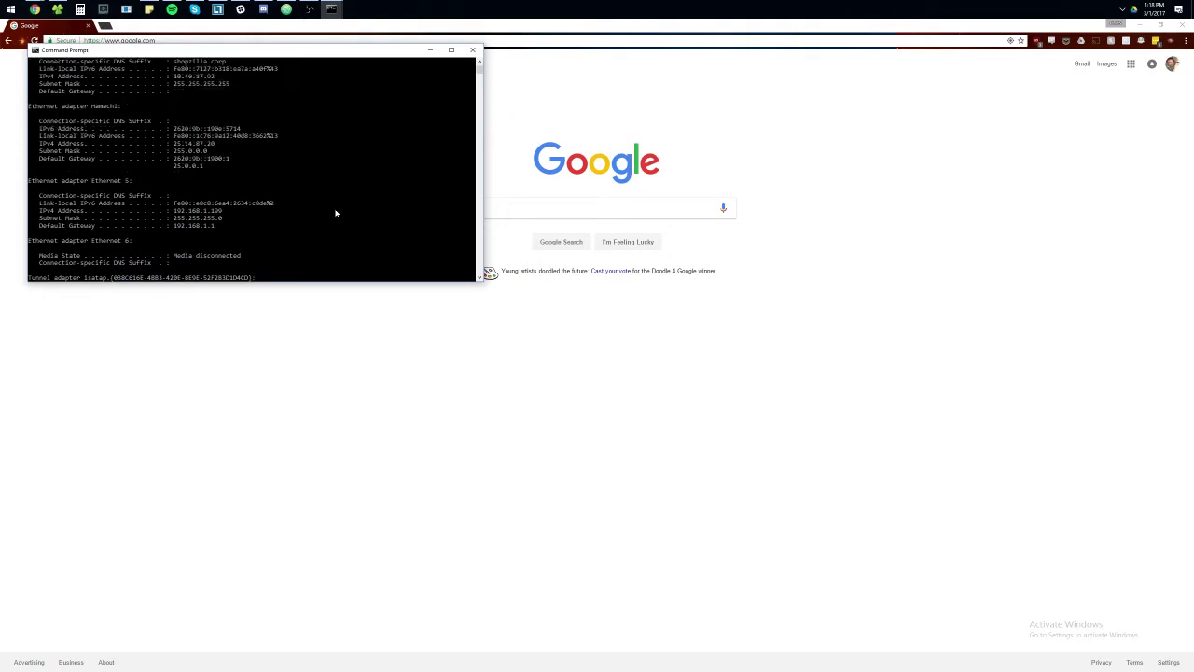
pyautogui.scroll(-1, 341, 213)
# Select the IPv4 address 192.168.1.199, then the default gateway 192.168.1.1
pyautogui.moveTo(175, 213); pyautogui.dragTo(302, 213)
pyautogui.click(198, 212)
pyautogui.click(264, 208)
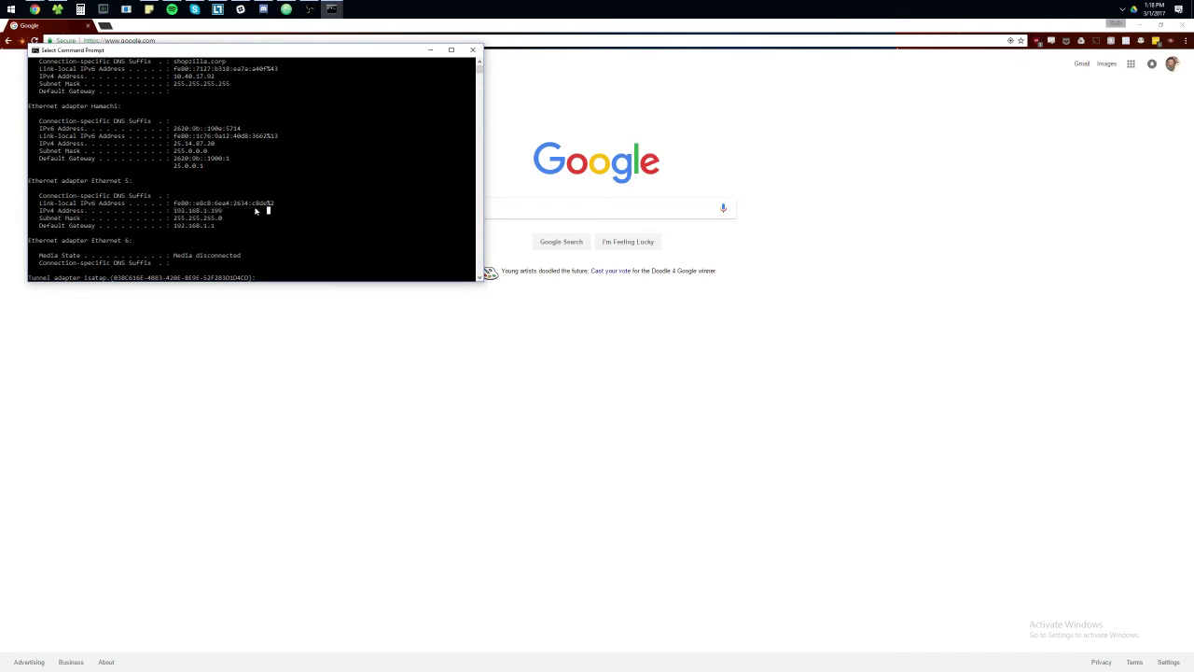
pyautogui.doubleClick(205, 211)
pyautogui.click(205, 211)
pyautogui.moveTo(204, 211); pyautogui.dragTo(213, 212)
pyautogui.click(213, 212)
pyautogui.click(250, 211)
pyautogui.moveTo(224, 213); pyautogui.dragTo(177, 216)
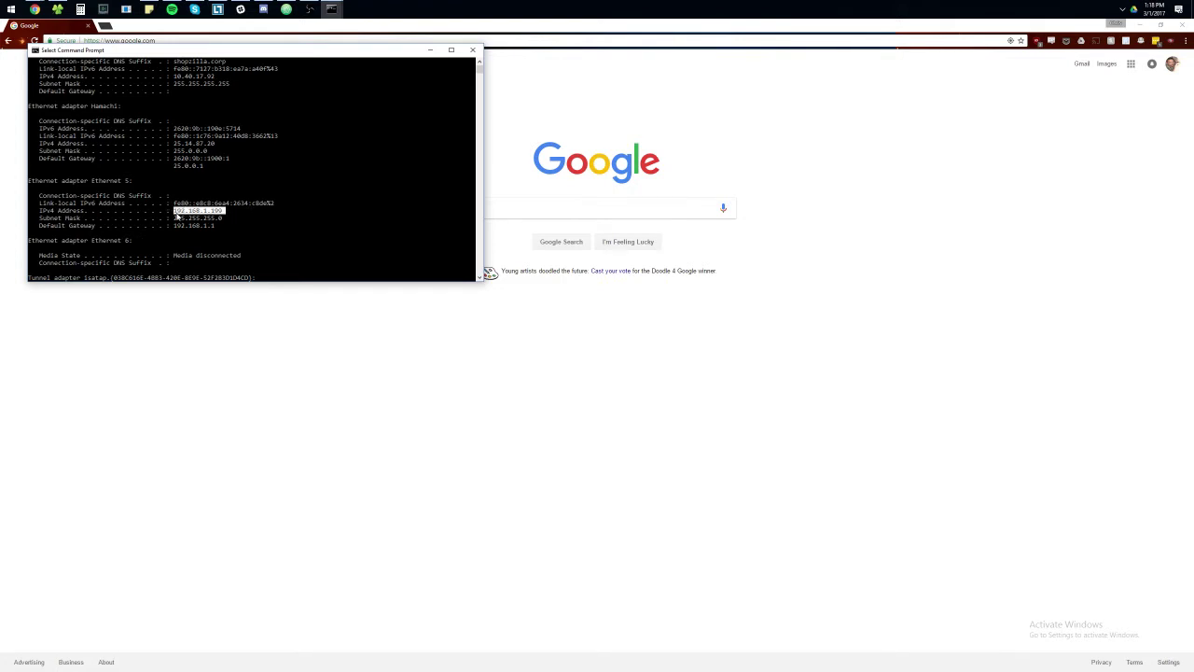
pyautogui.click(228, 213)
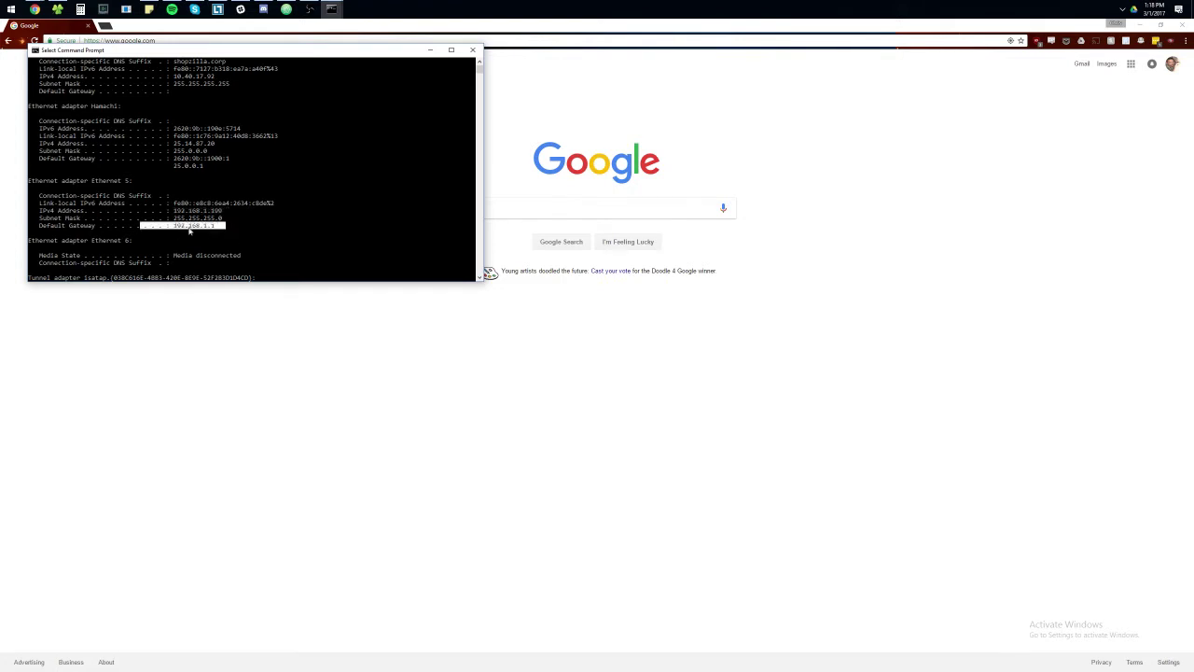
pyautogui.click(224, 227)
pyautogui.moveTo(223, 226); pyautogui.dragTo(179, 229)
pyautogui.hotkey('ctrl', 'c')
# Load 192.168.1.1 in Chrome, log in to the router, and leave the firmware check
pyautogui.click(217, 38)
pyautogui.hotkey('ctrl', 'v')
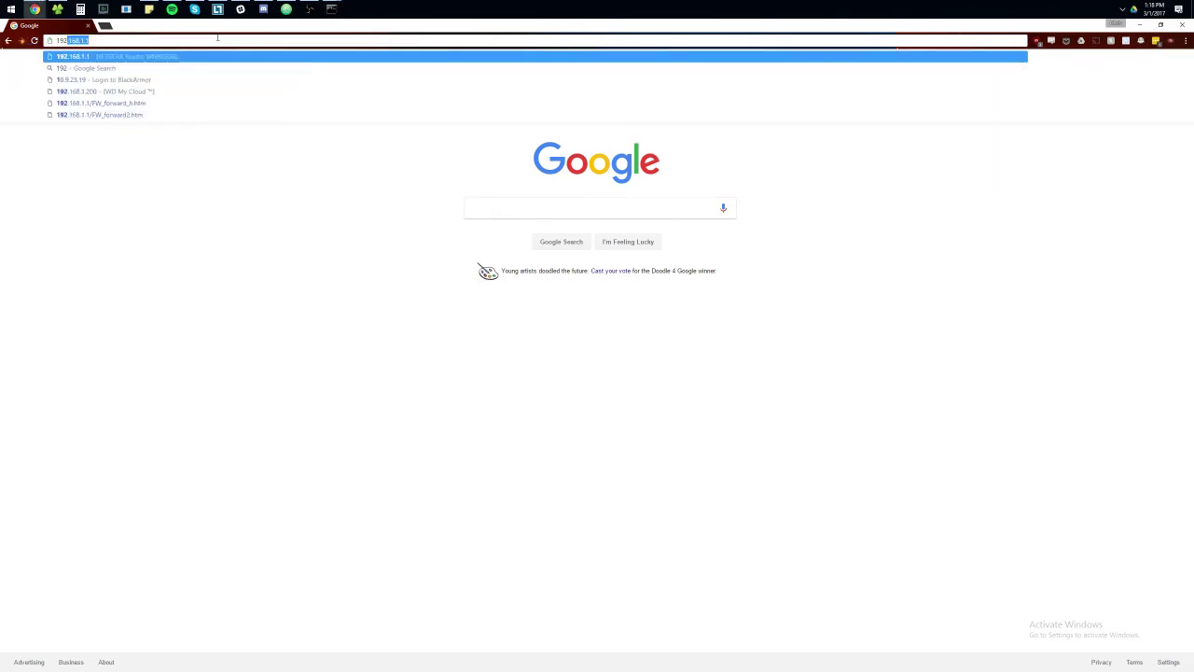
pyautogui.press('Return')
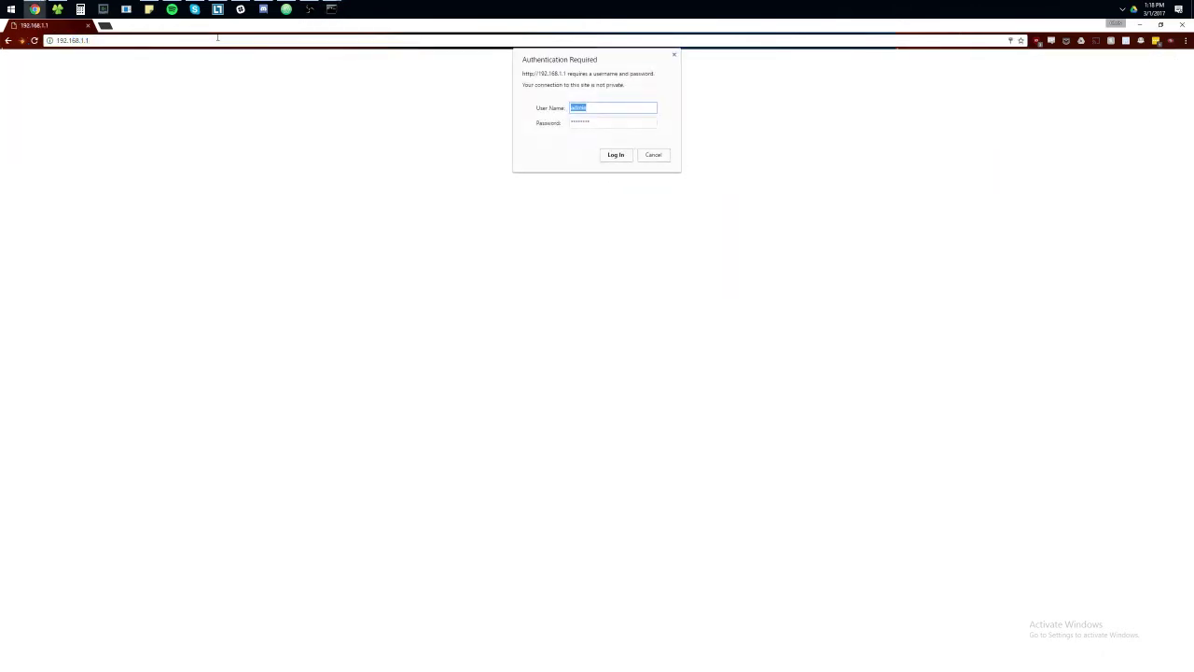
pyautogui.click(614, 155)
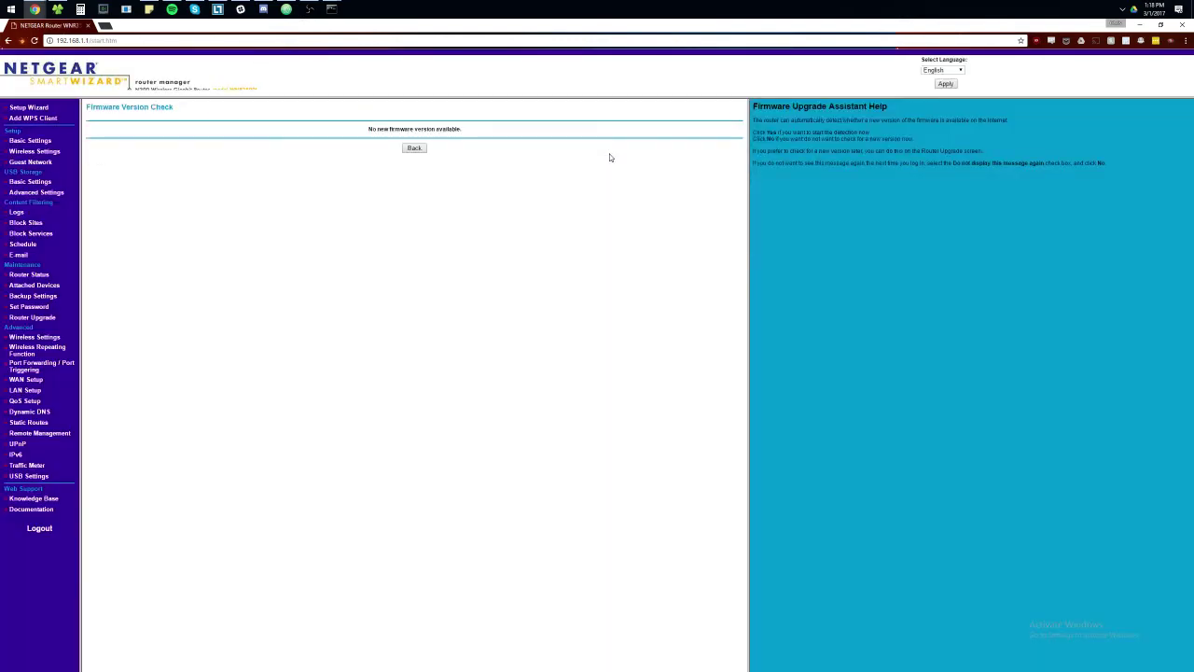
pyautogui.click(417, 148)
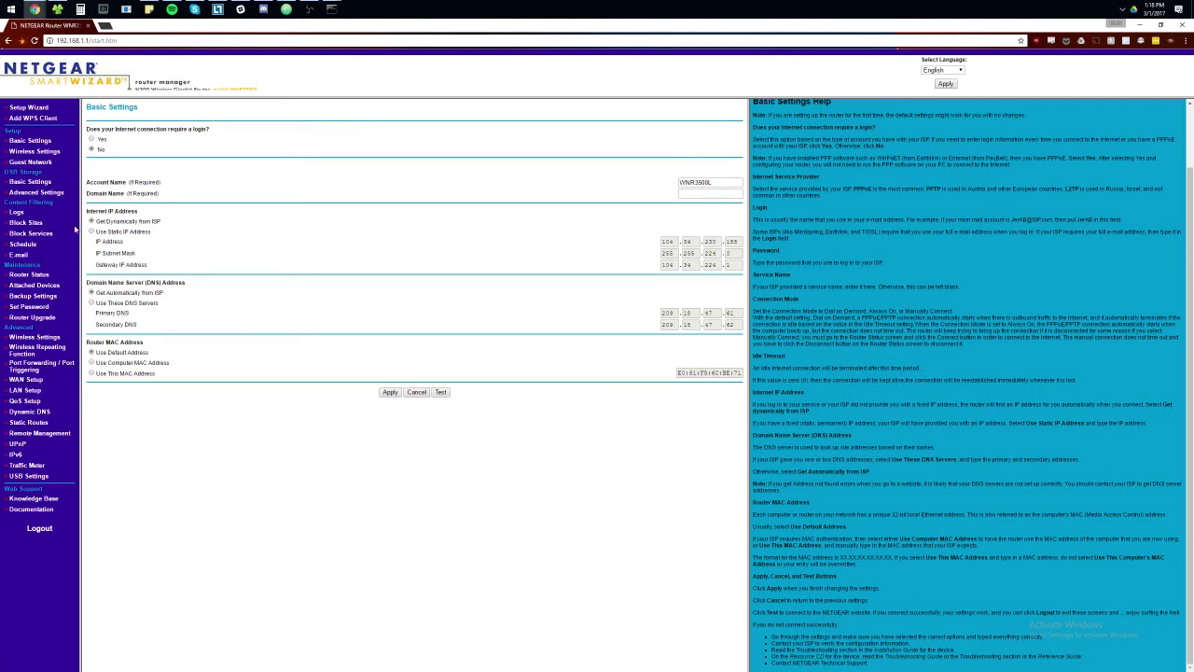
# Open Port Forwarding / Port Triggering from the Advanced menu and review the service table
pyautogui.click(34, 366)
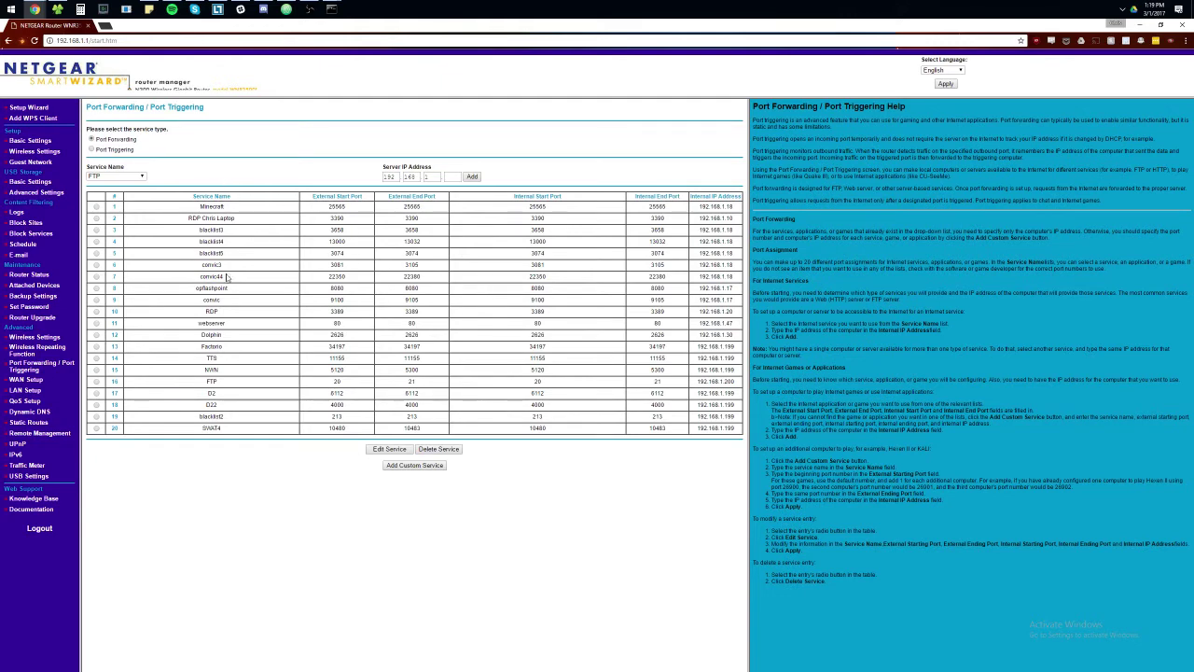
pyautogui.moveTo(191, 209); pyautogui.dragTo(718, 409)
pyautogui.click(548, 469)
# Copy the NWN rule's ports 5120 and 5300 into a new Notepad note beside the table
pyautogui.moveTo(420, 373); pyautogui.dragTo(303, 369)
pyautogui.hotkey('ctrl', 'c')
pyautogui.press('super')
pyautogui.write('notepad')
pyautogui.press('Return')
pyautogui.hotkey('ctrl', 'v')
pyautogui.moveTo(274, 241); pyautogui.dragTo(721, 113)
pyautogui.hotkey('ctrl', 'a')
pyautogui.click(603, 152)
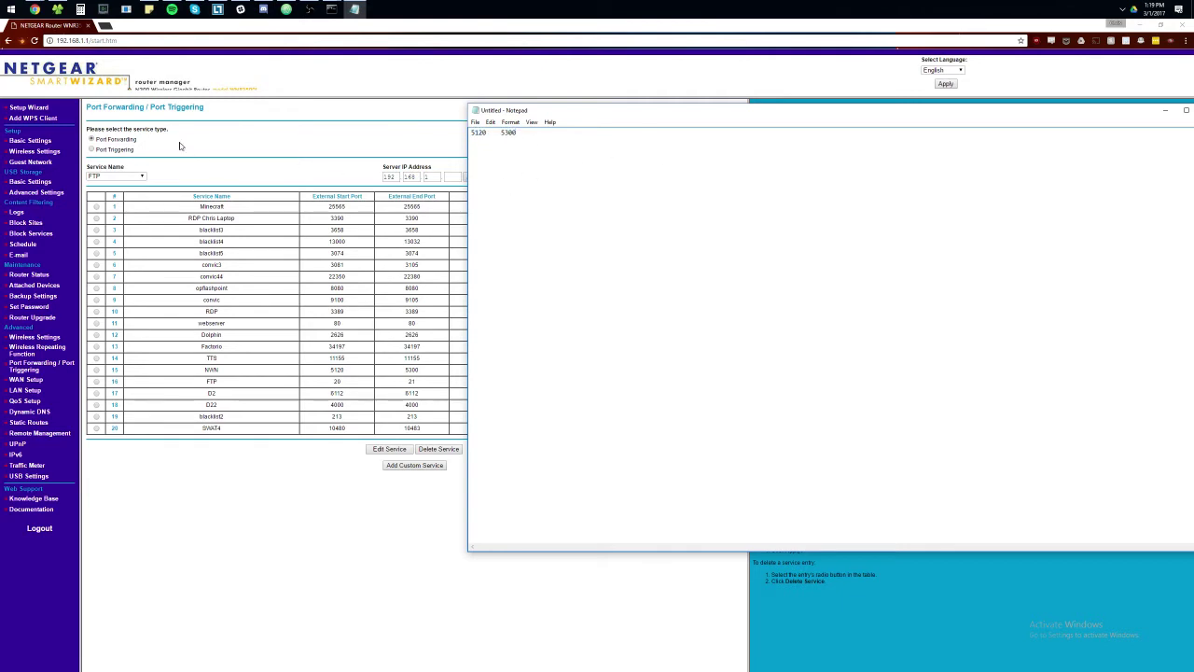
# Delete the NWN service in row 15, leaving the Service Name preset on FTP
pyautogui.click(263, 175)
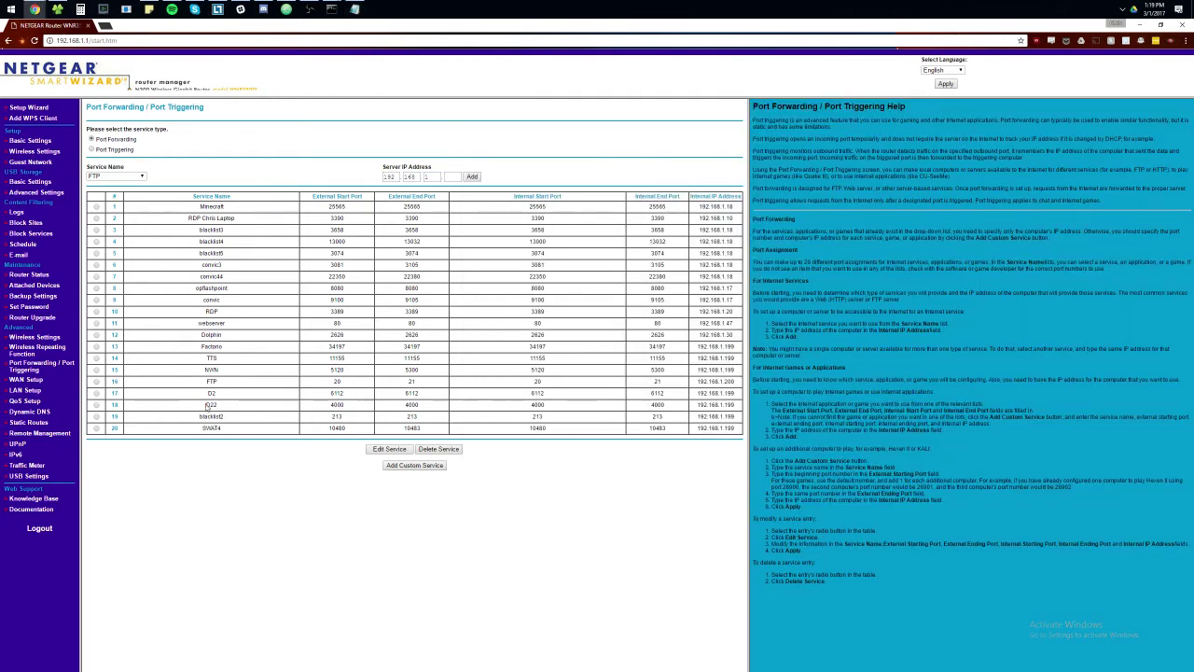
pyautogui.click(425, 450)
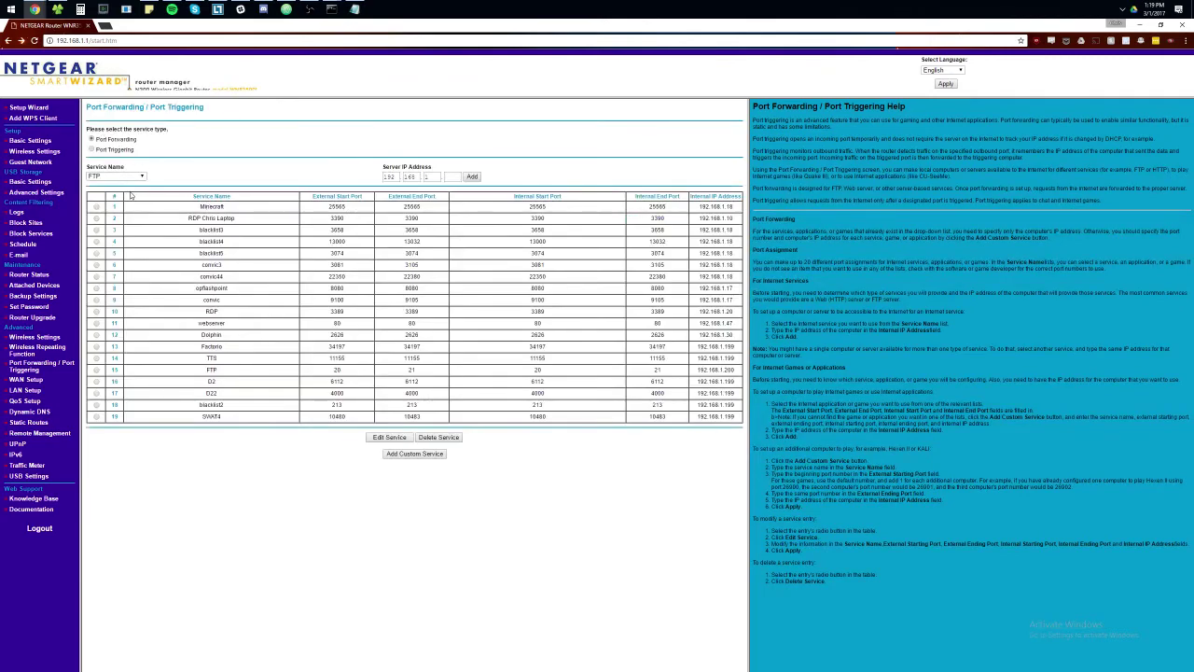
pyautogui.click(126, 177)
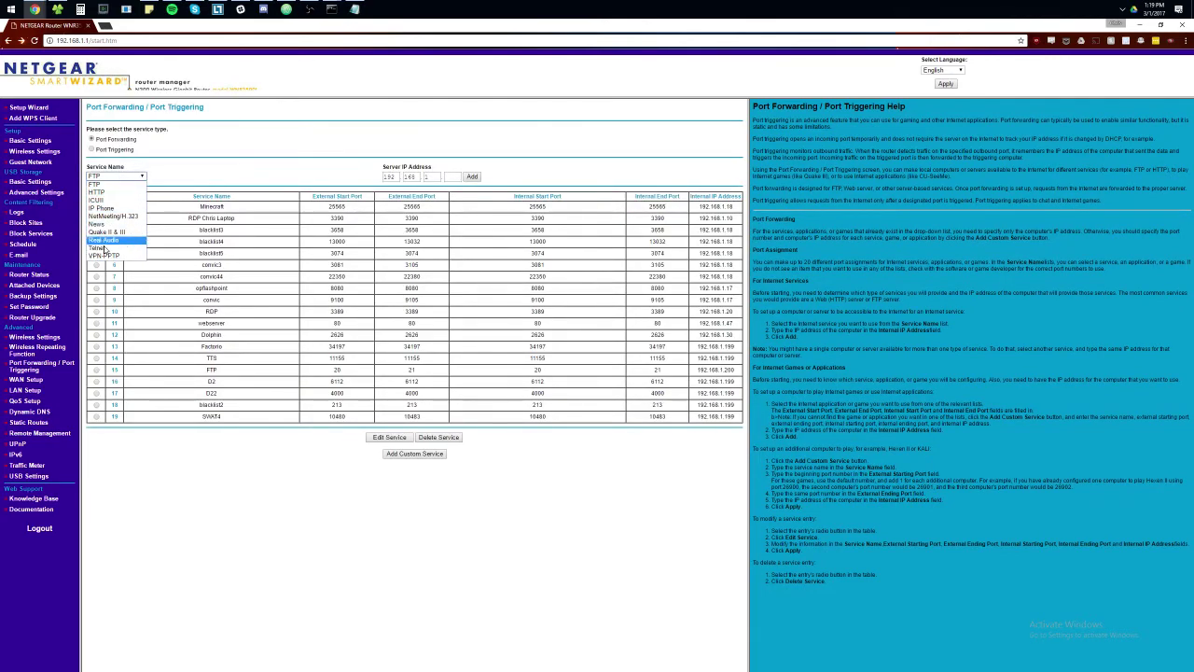
pyautogui.click(123, 176)
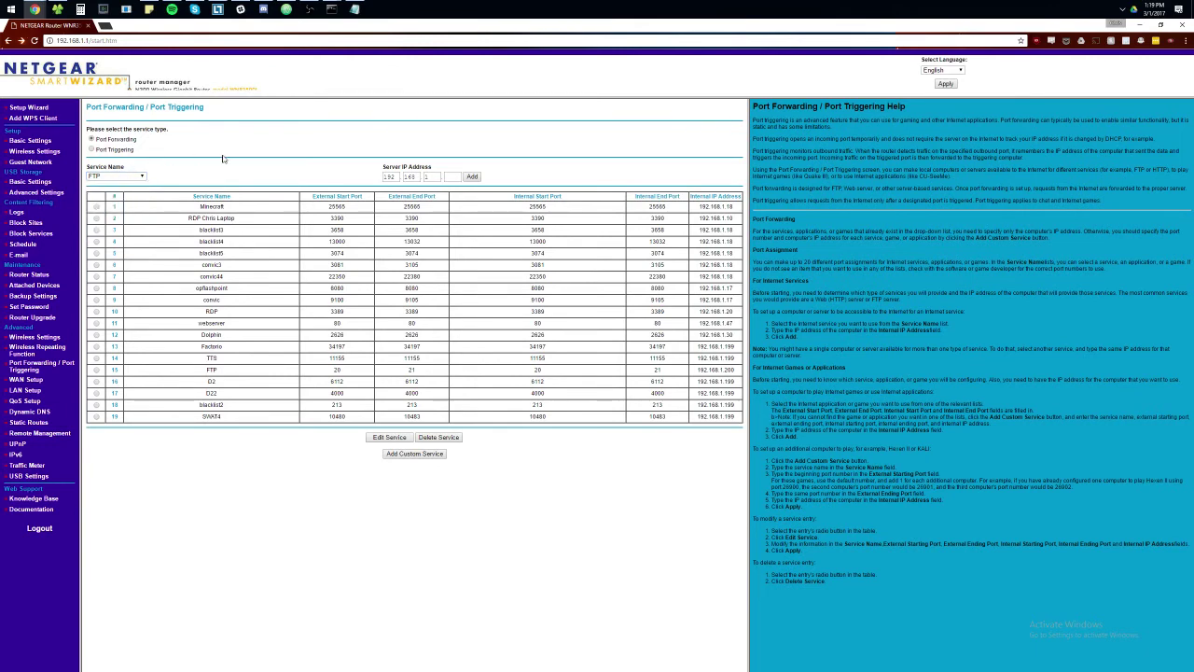
# Add a custom service and name it NWN
pyautogui.click(410, 454)
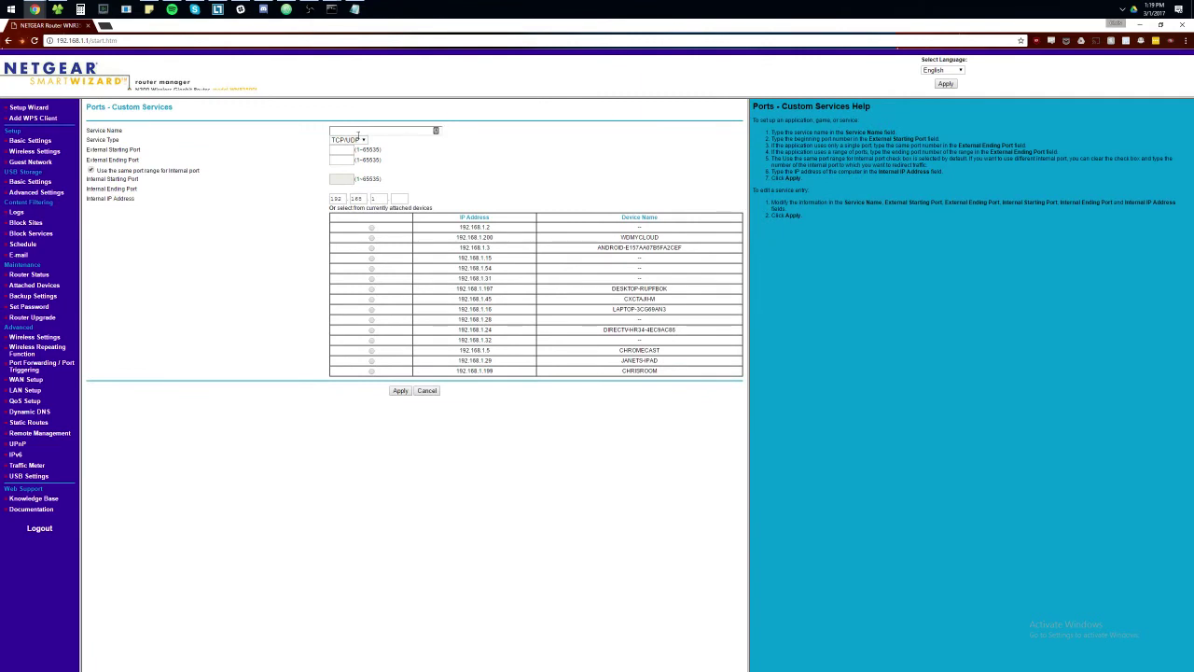
pyautogui.click(431, 130)
pyautogui.write('NWN')
pyautogui.press('Tab')
pyautogui.press('Tab')
# Paste 5120 and 5300 from Notepad as the external starting and ending ports
pyautogui.hotkey('alt', 'Tab')
pyautogui.moveTo(486, 131); pyautogui.dragTo(469, 132)
pyautogui.hotkey('ctrl', 'c')
pyautogui.hotkey('alt', 'Tab')
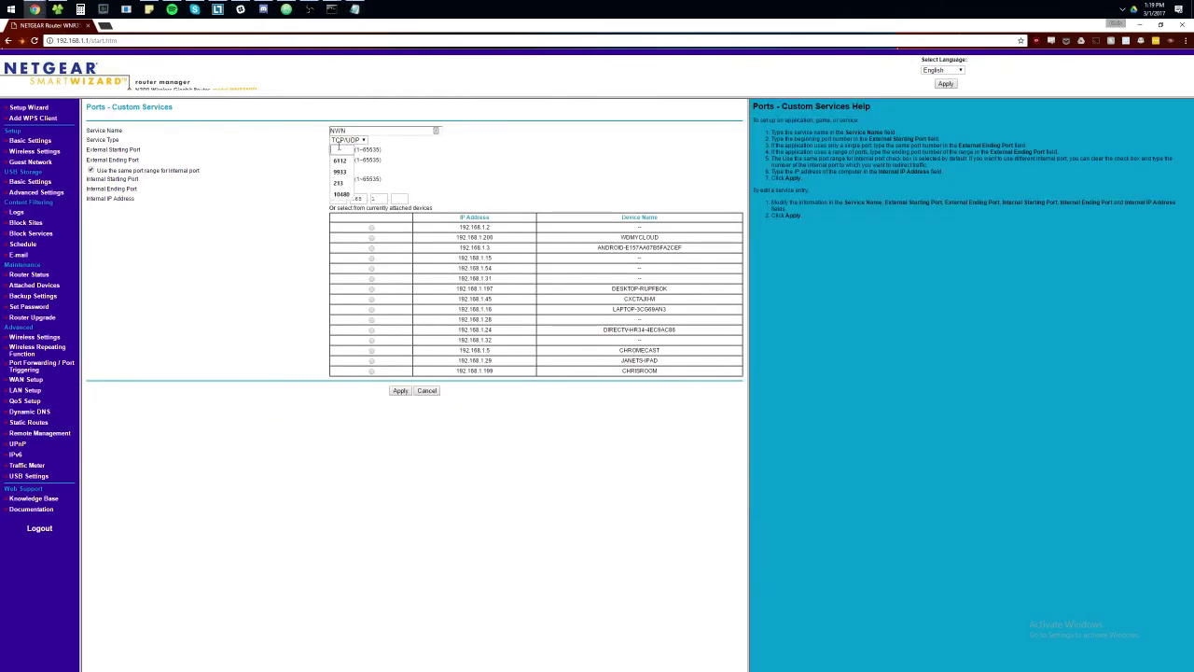
pyautogui.hotkey('ctrl', 'v')
pyautogui.hotkey('alt', 'Tab')
pyautogui.moveTo(518, 132); pyautogui.dragTo(501, 136)
pyautogui.hotkey('ctrl', 'c')
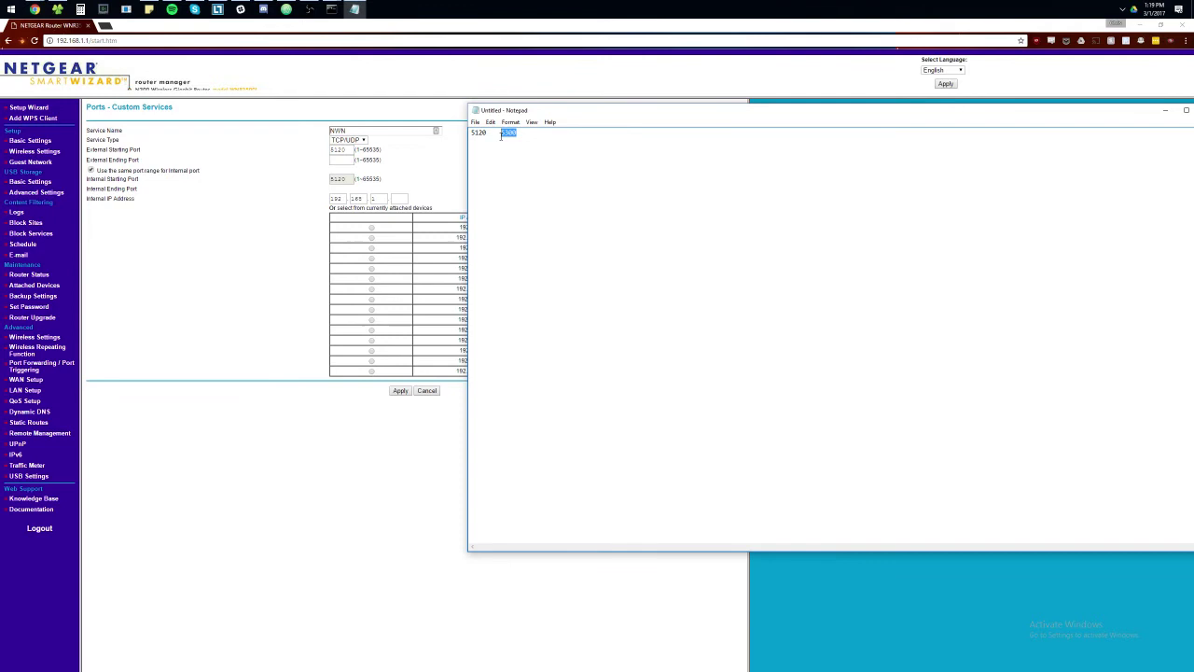
pyautogui.hotkey('alt', 'Tab')
pyautogui.press('Tab')
pyautogui.hotkey('ctrl', 'v')
pyautogui.hotkey('alt', 'Tab')
pyautogui.hotkey('alt', 'Tab')
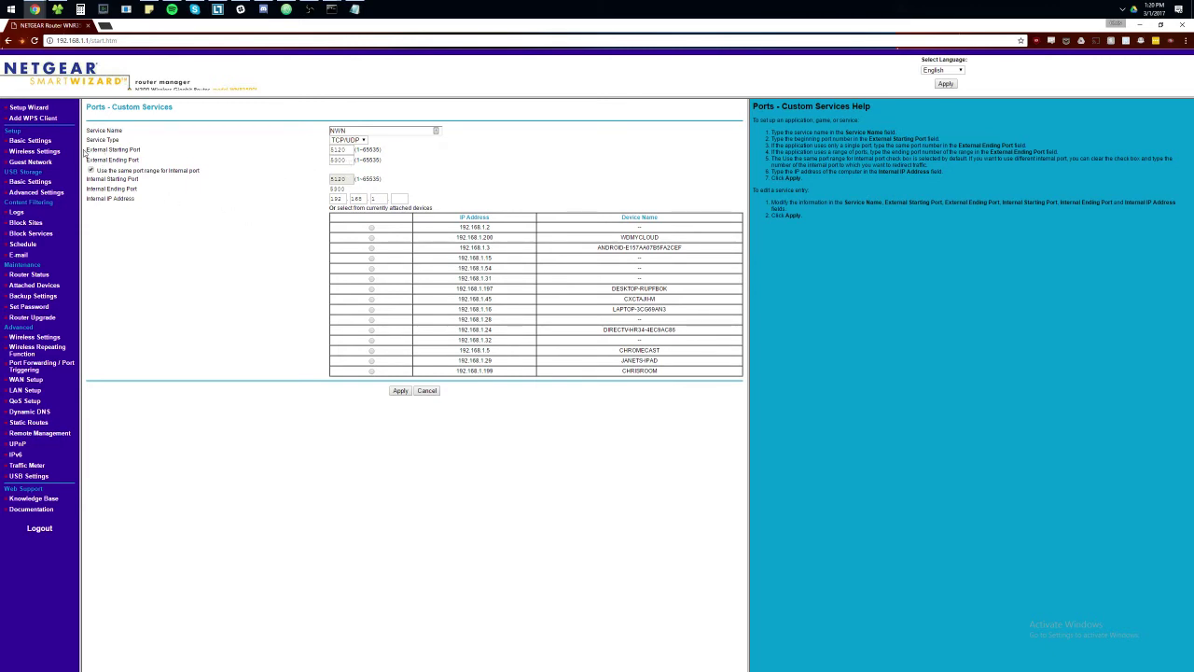
pyautogui.moveTo(84, 152); pyautogui.dragTo(164, 162)
pyautogui.click(173, 173)
# Set the internal IP address to 192.168.1.199 and apply the NWN service
pyautogui.click(332, 9)
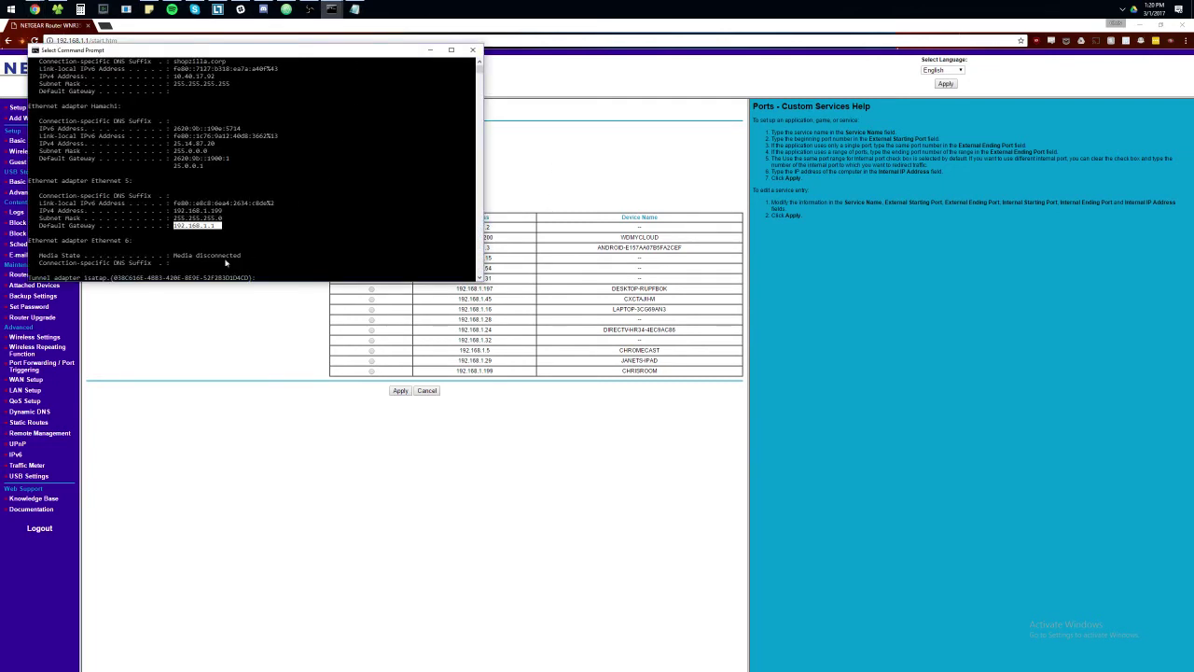
pyautogui.moveTo(224, 213); pyautogui.dragTo(175, 214)
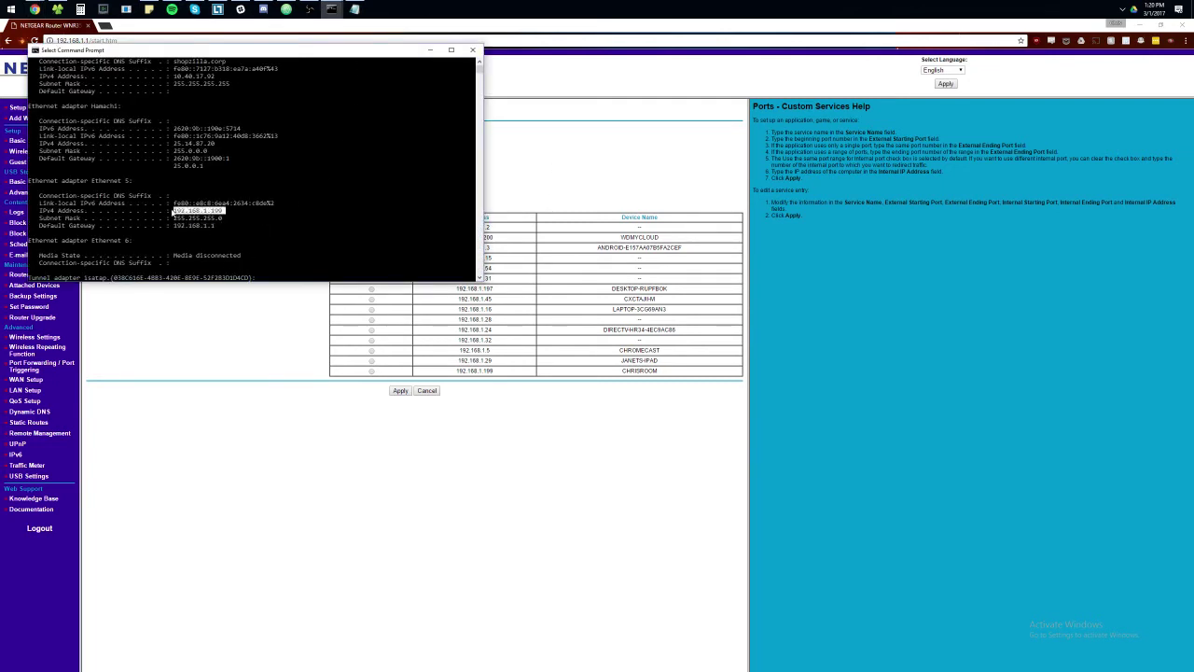
pyautogui.click(238, 344)
pyautogui.click(402, 199)
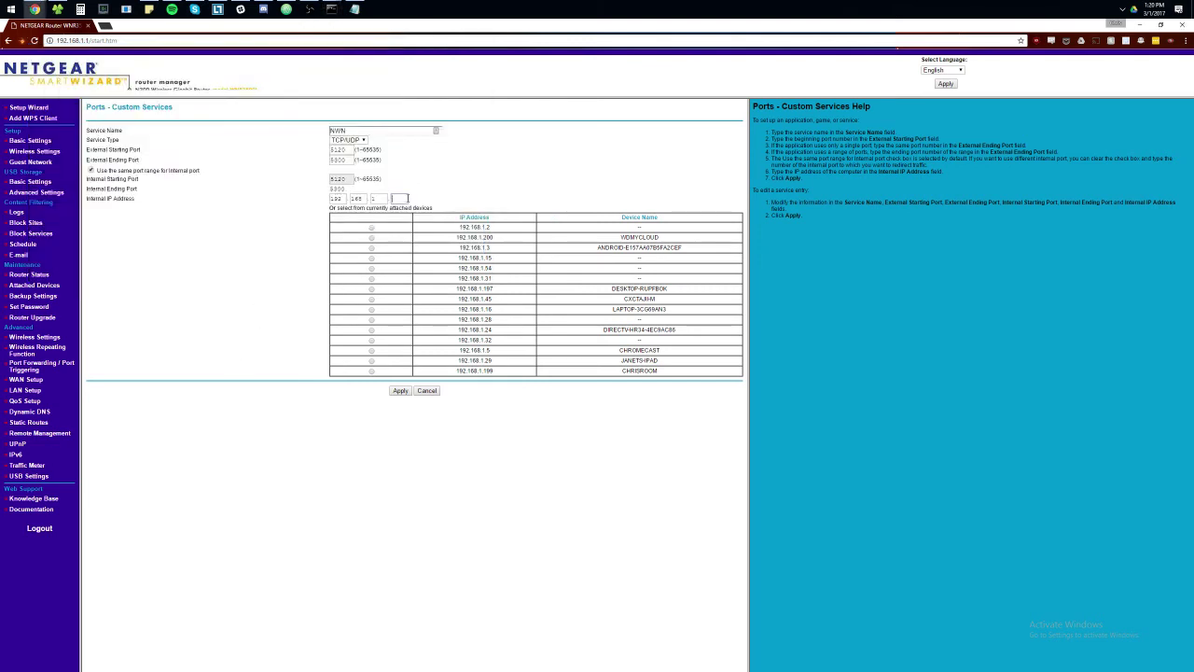
pyautogui.write('199')
pyautogui.click(224, 357)
pyautogui.click(401, 389)
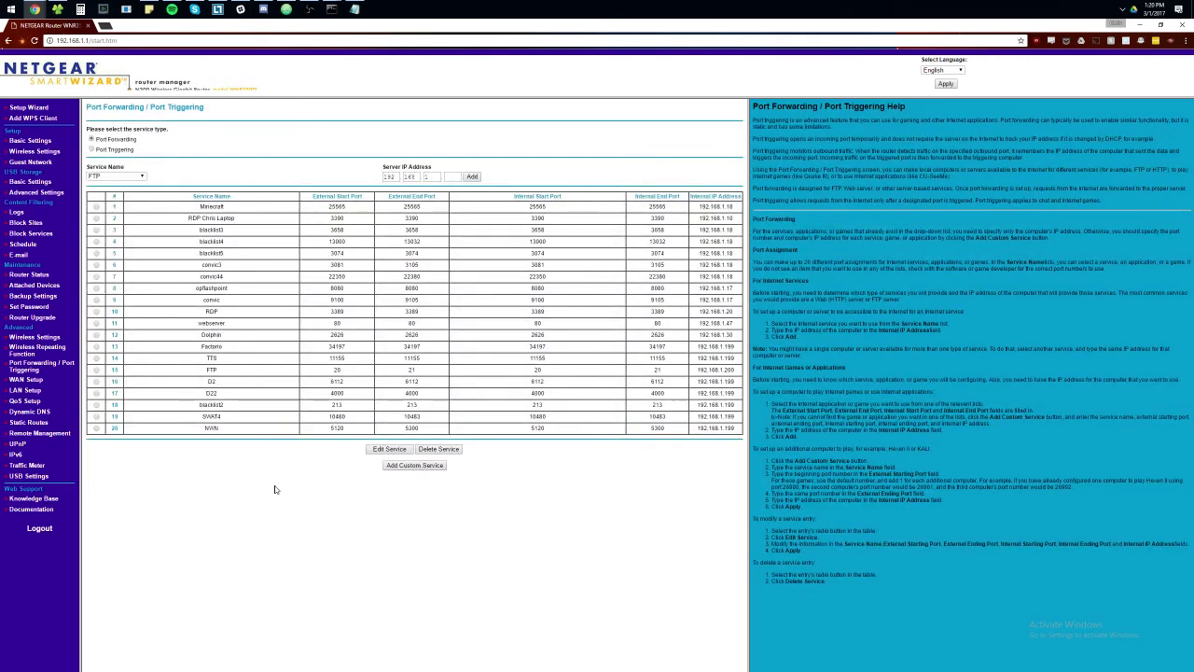
pyautogui.moveTo(199, 428); pyautogui.dragTo(232, 430)
pyautogui.moveTo(312, 430); pyautogui.dragTo(432, 426)
pyautogui.click(384, 436)
pyautogui.moveTo(525, 431); pyautogui.dragTo(666, 431)
pyautogui.click(705, 429)
pyautogui.click(744, 431)
pyautogui.doubleClick(717, 427)
pyautogui.click(711, 456)
pyautogui.doubleClick(537, 427)
pyautogui.moveTo(657, 429); pyautogui.dragTo(699, 428)
pyautogui.click(379, 433)
pyautogui.moveTo(316, 428); pyautogui.dragTo(737, 429)
pyautogui.click(489, 431)
pyautogui.click(690, 431)
pyautogui.doubleClick(732, 429)
pyautogui.click(687, 469)
pyautogui.moveTo(313, 9)
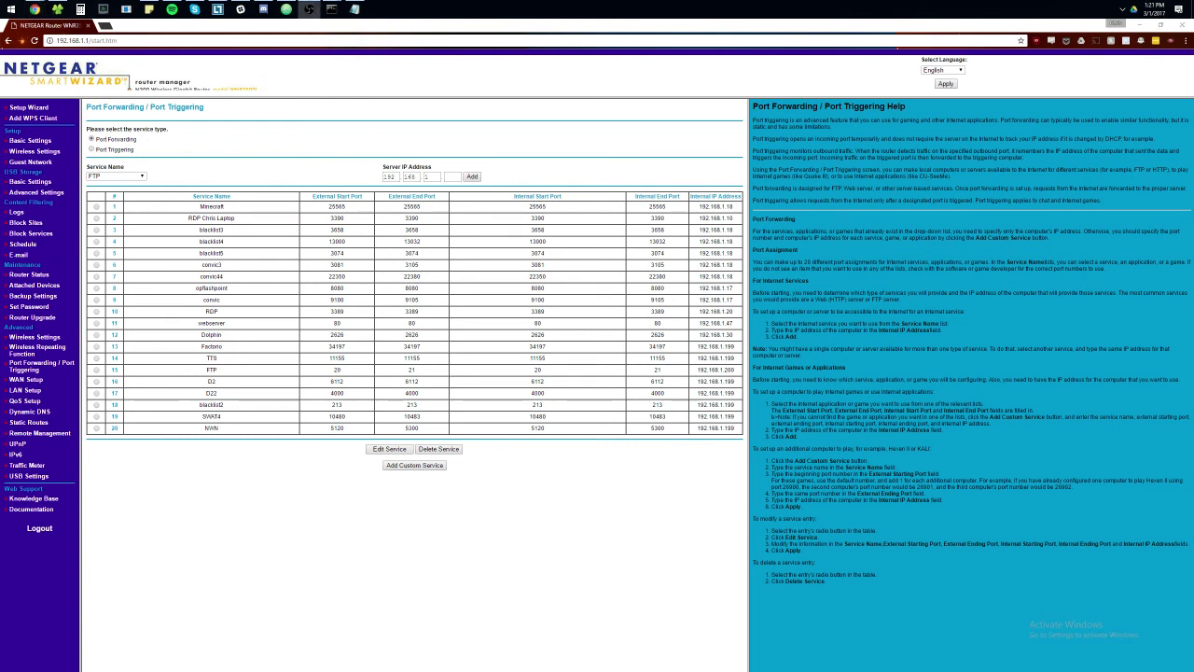